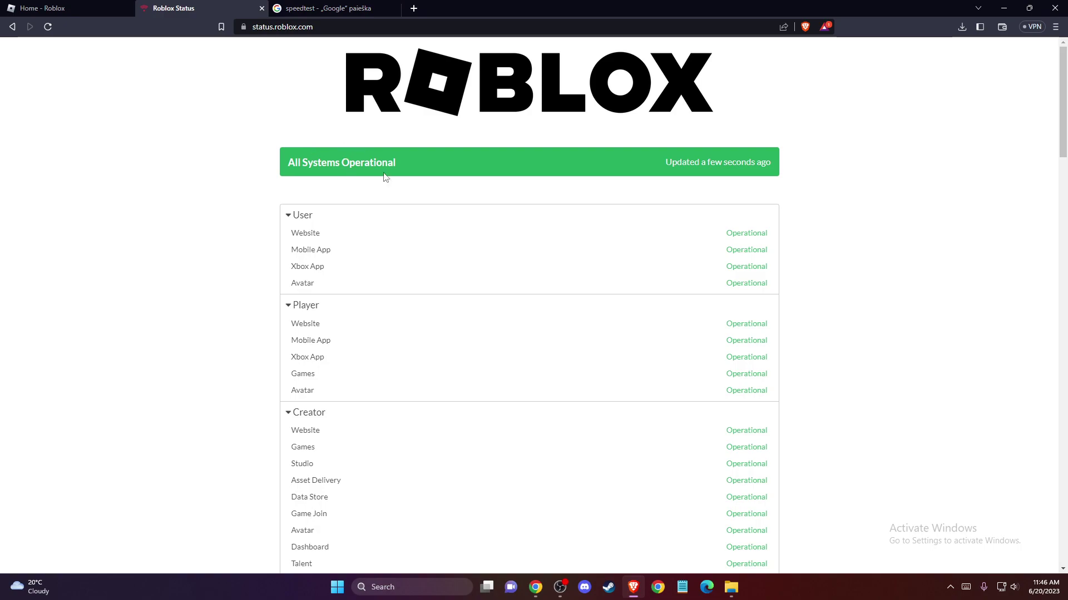
# Examine the Roblox status page's service states and 30-day incident history, and bring up the speedtest search results
pyautogui.scroll(-4, 425, 217)
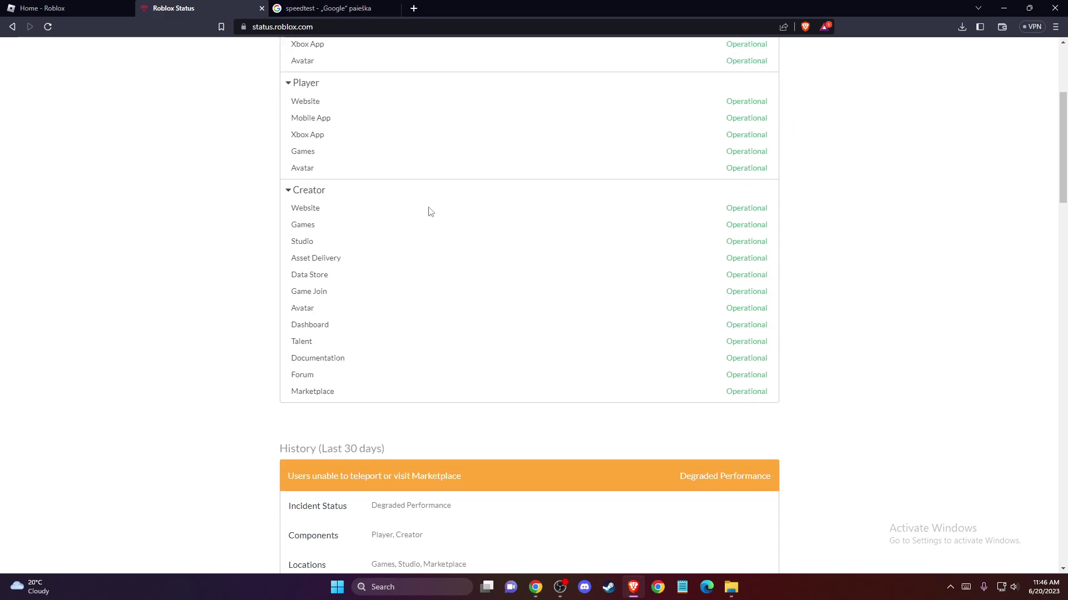
pyautogui.scroll(-3, 430, 213)
pyautogui.scroll(3, 439, 219)
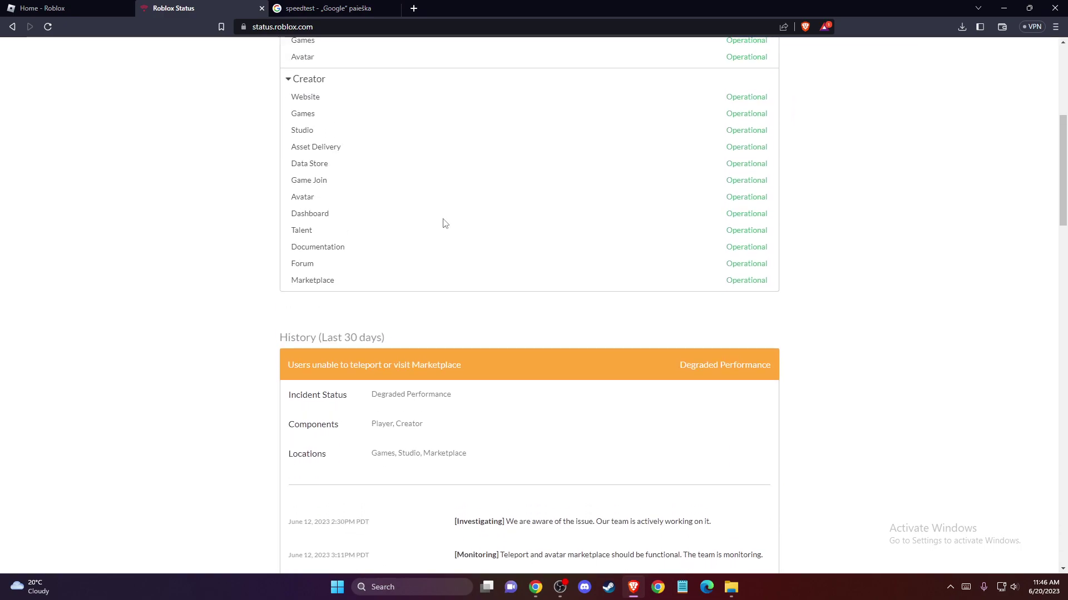
pyautogui.scroll(3, 445, 225)
pyautogui.scroll(-11, 489, 238)
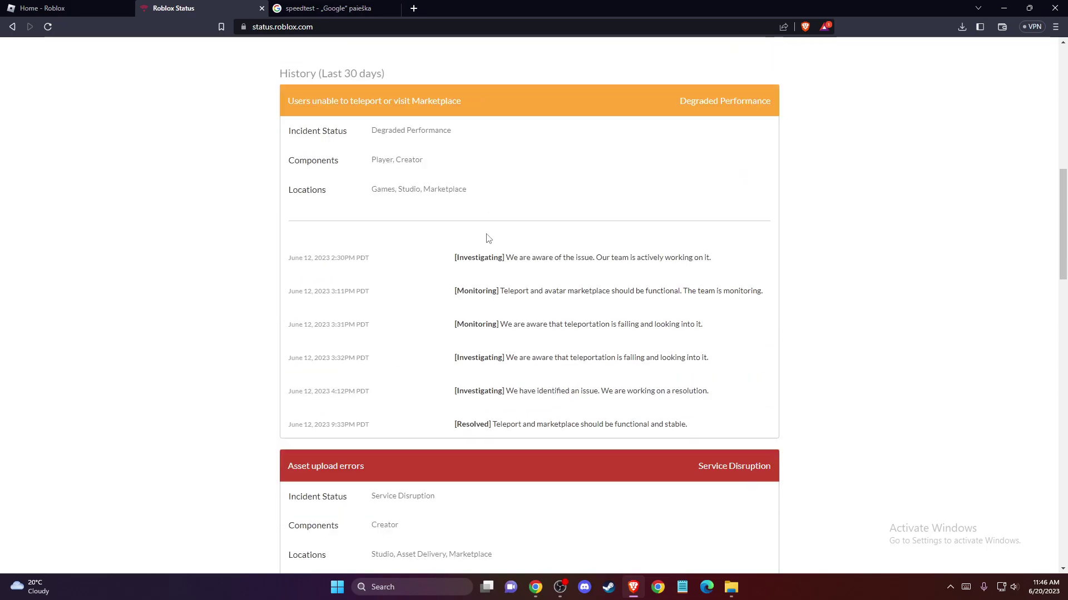
pyautogui.scroll(-7, 489, 238)
pyautogui.scroll(15, 490, 240)
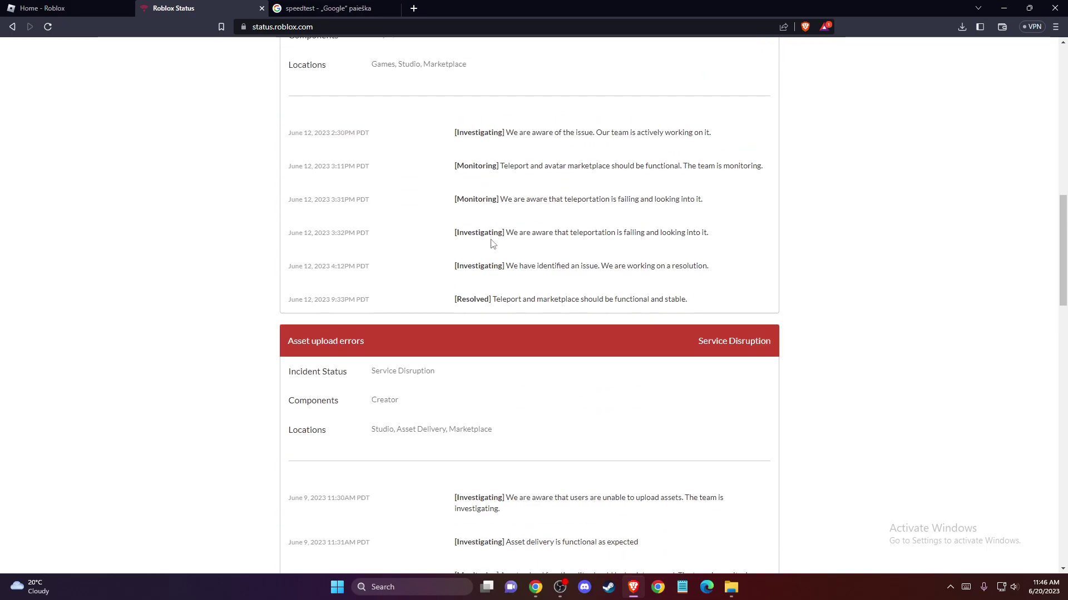
pyautogui.scroll(5, 491, 245)
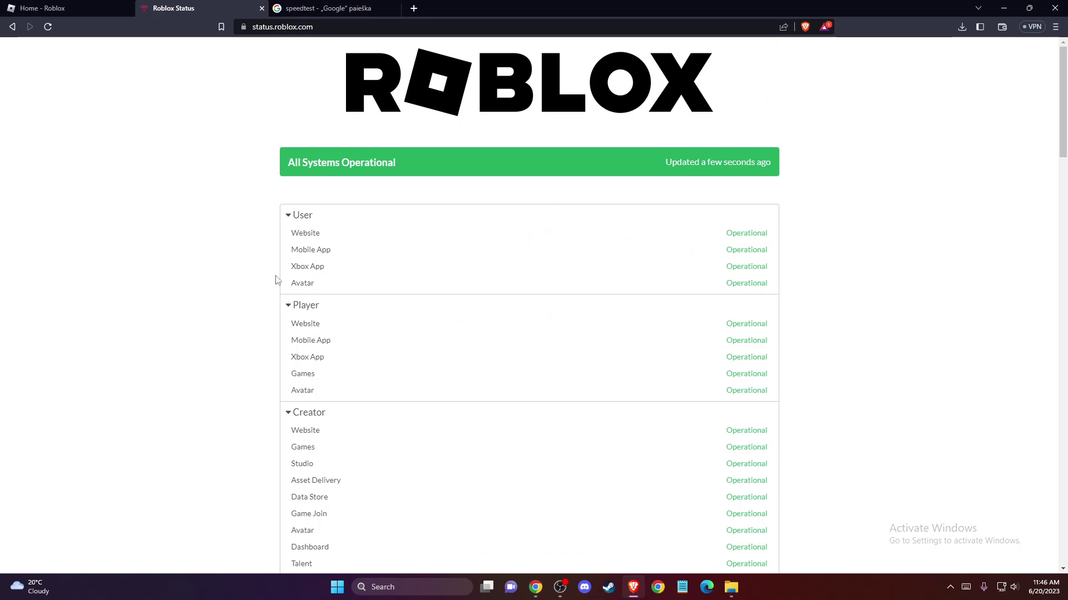
pyautogui.click(332, 9)
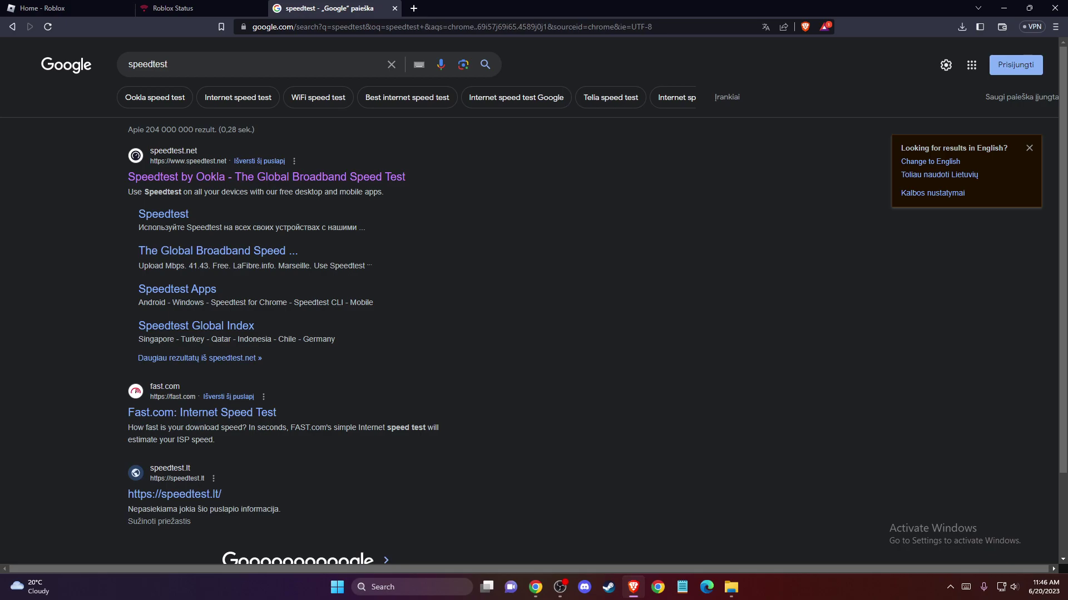
# Minimize the browser and open Command Prompt as administrator through a Windows search for CMD
pyautogui.click(1003, 12)
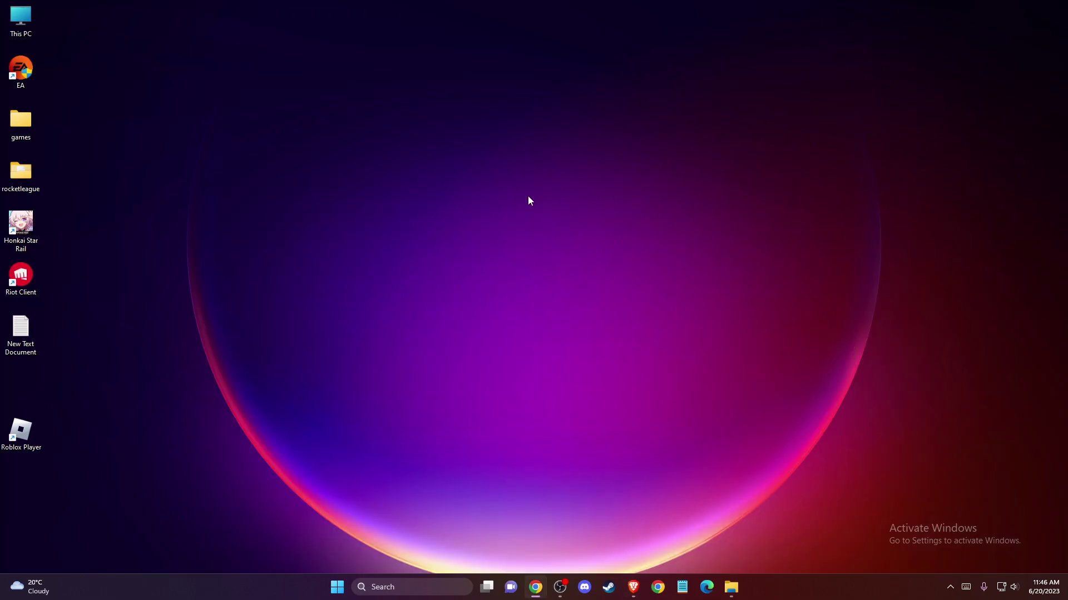
pyautogui.click(391, 588)
pyautogui.write('CMD')
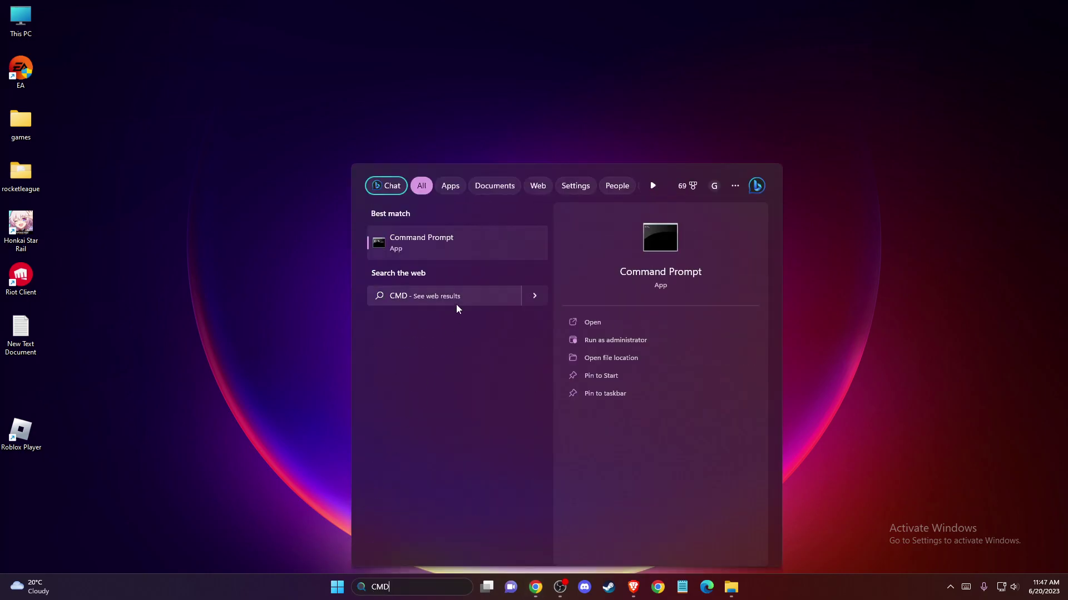
pyautogui.rightClick(436, 238)
pyautogui.click(470, 249)
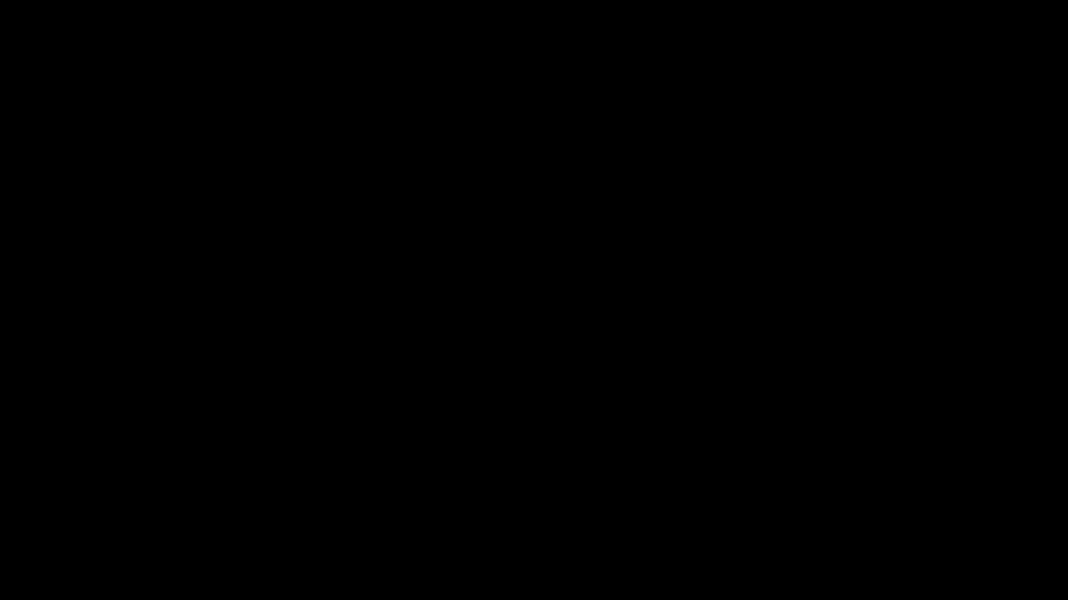
# Flush the DNS cache with ipconfig /flushdns and close Command Prompt
pyautogui.write('sf')
pyautogui.press('BackSpace')
pyautogui.press('BackSpace')
pyautogui.write('ipconfig')
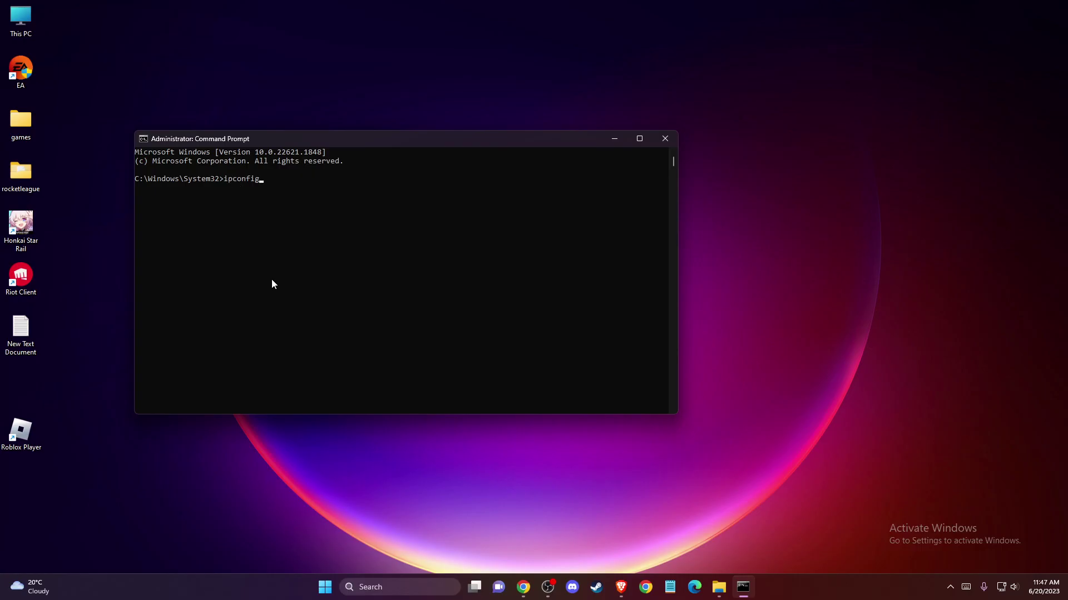
pyautogui.write(' /flushdns')
pyautogui.press('Return')
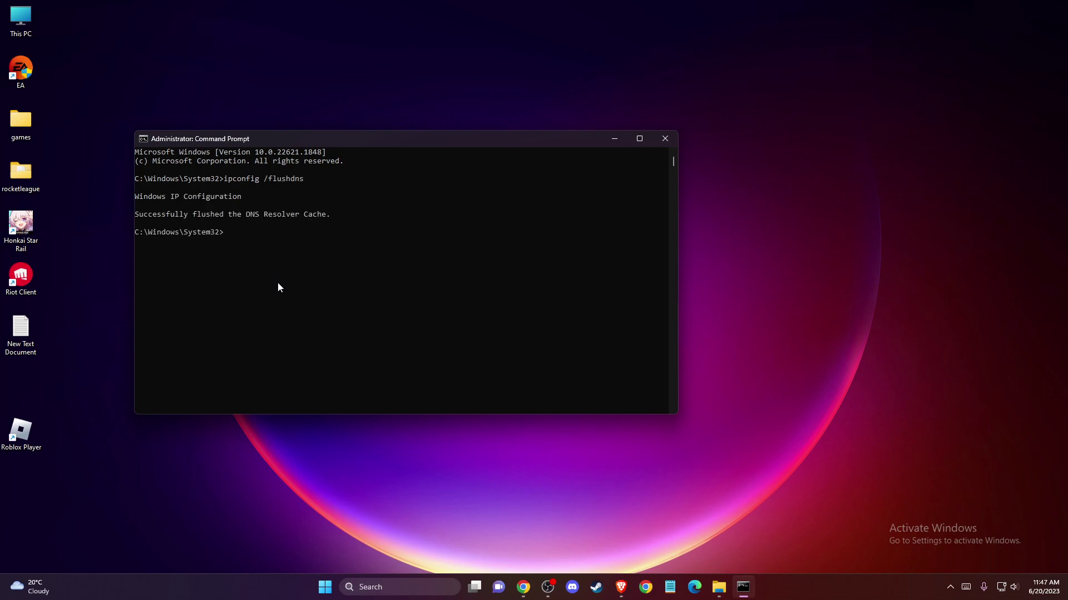
pyautogui.click(663, 142)
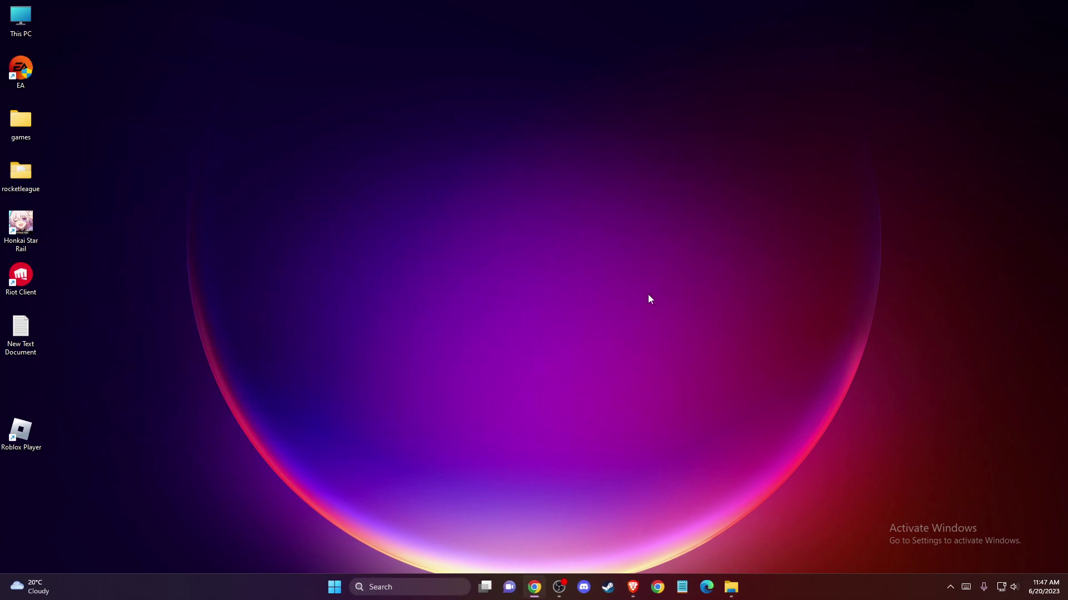
# Open the Internet Protocol Version 4 (TCP/IPv4) properties of the Ethernet adapter from the Windows advanced network settings
pyautogui.rightClick(1001, 590)
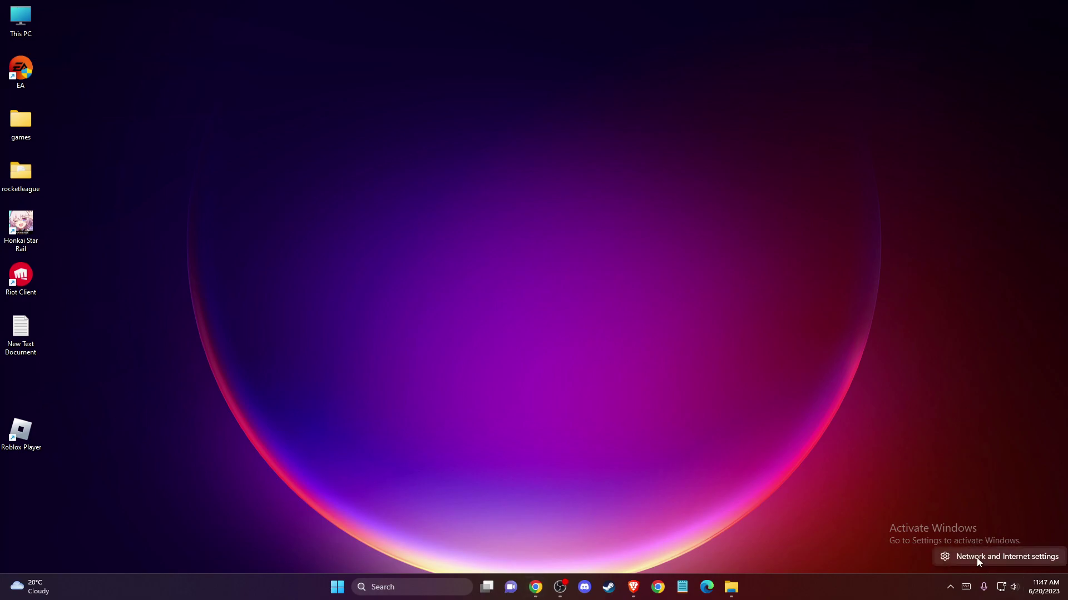
pyautogui.click(979, 558)
pyautogui.click(471, 388)
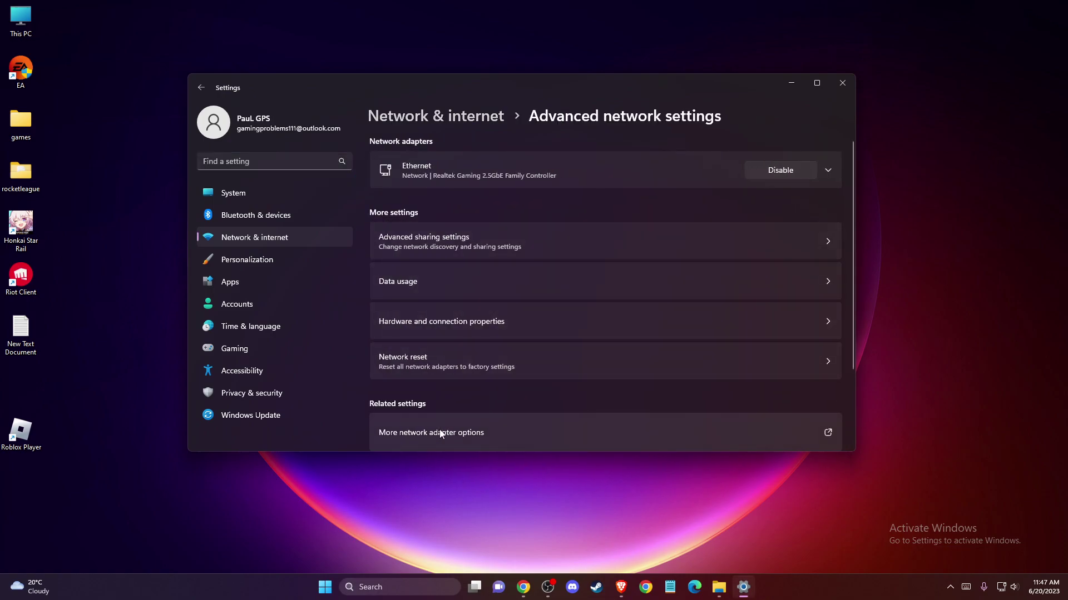
pyautogui.click(445, 436)
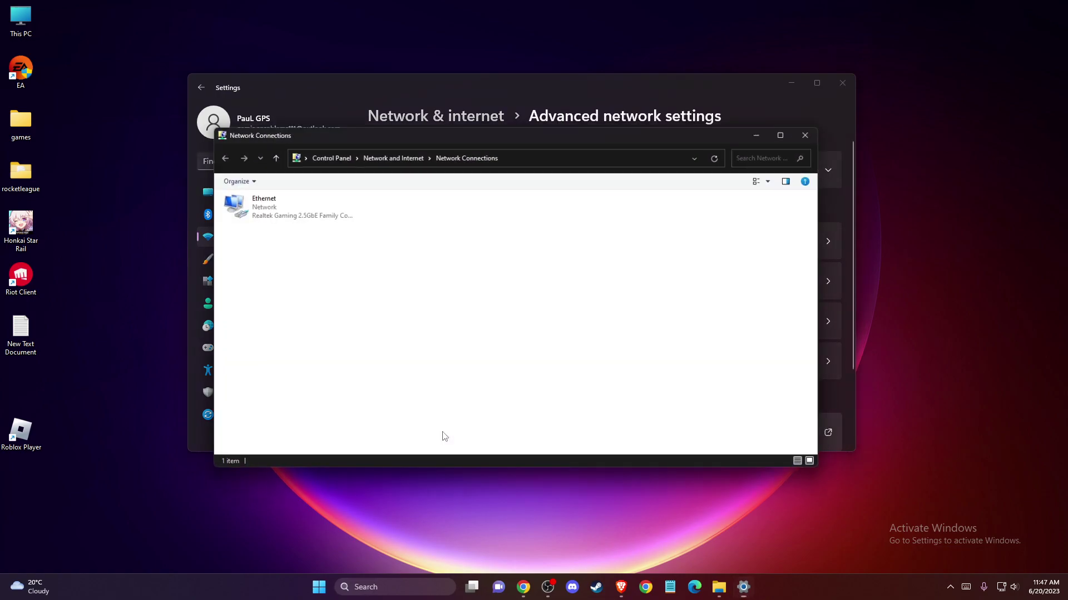
pyautogui.rightClick(289, 218)
pyautogui.click(322, 320)
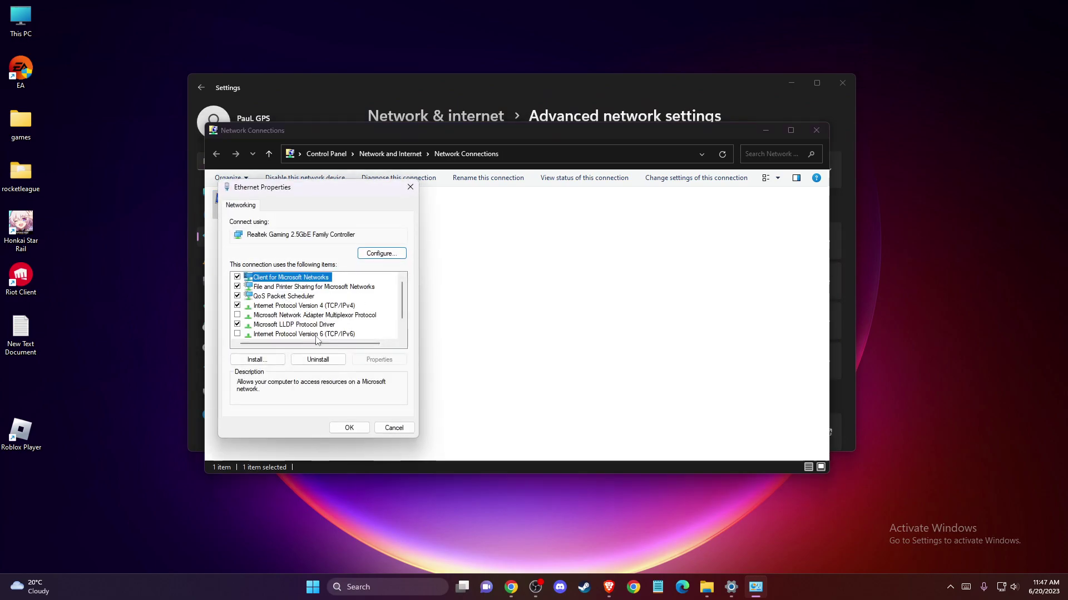
pyautogui.doubleClick(285, 306)
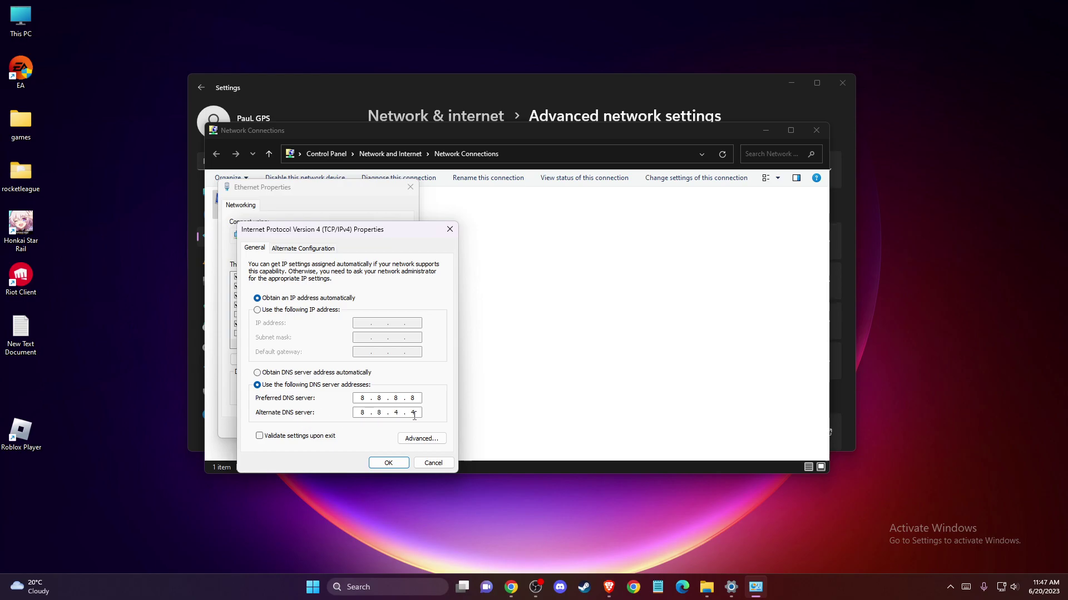
# Apply 8.8.8.8 as preferred and 8.8.4.4 as alternate DNS server, and close the network and settings windows
pyautogui.click(388, 463)
pyautogui.click(356, 435)
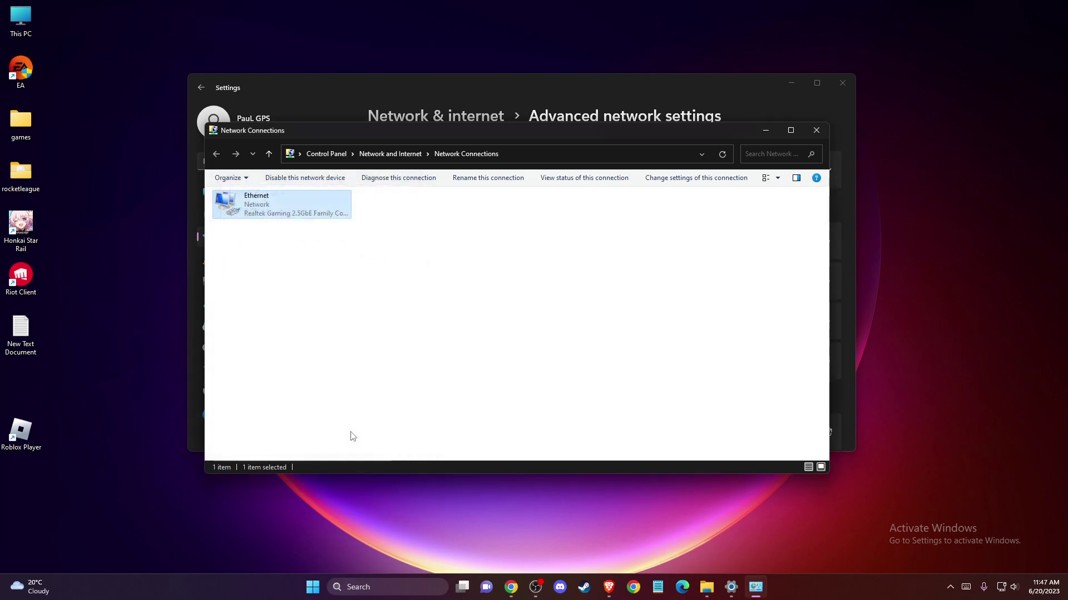
pyautogui.click(815, 133)
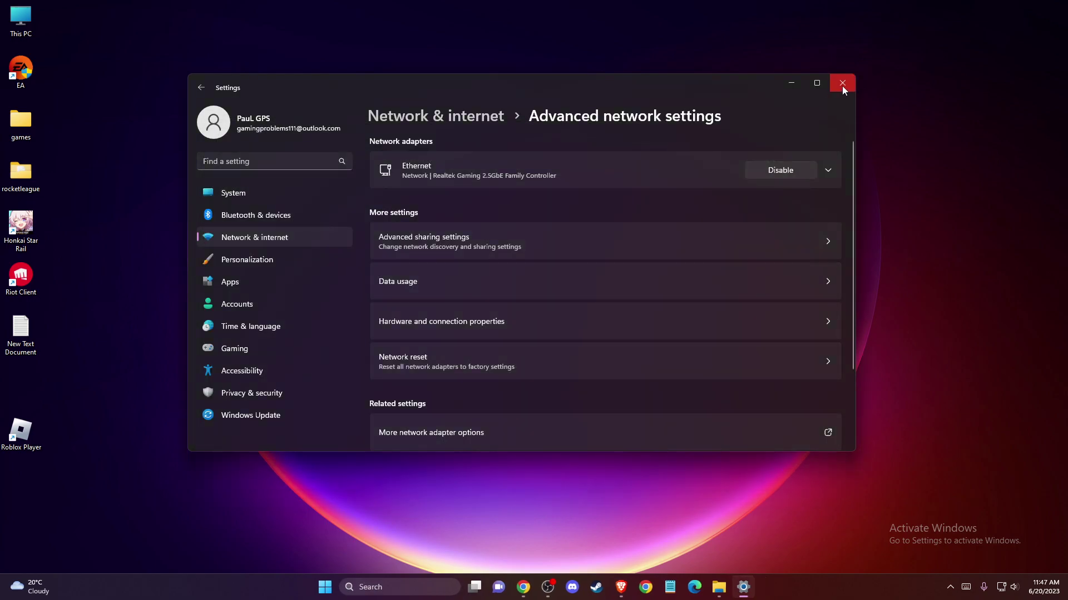
pyautogui.click(842, 83)
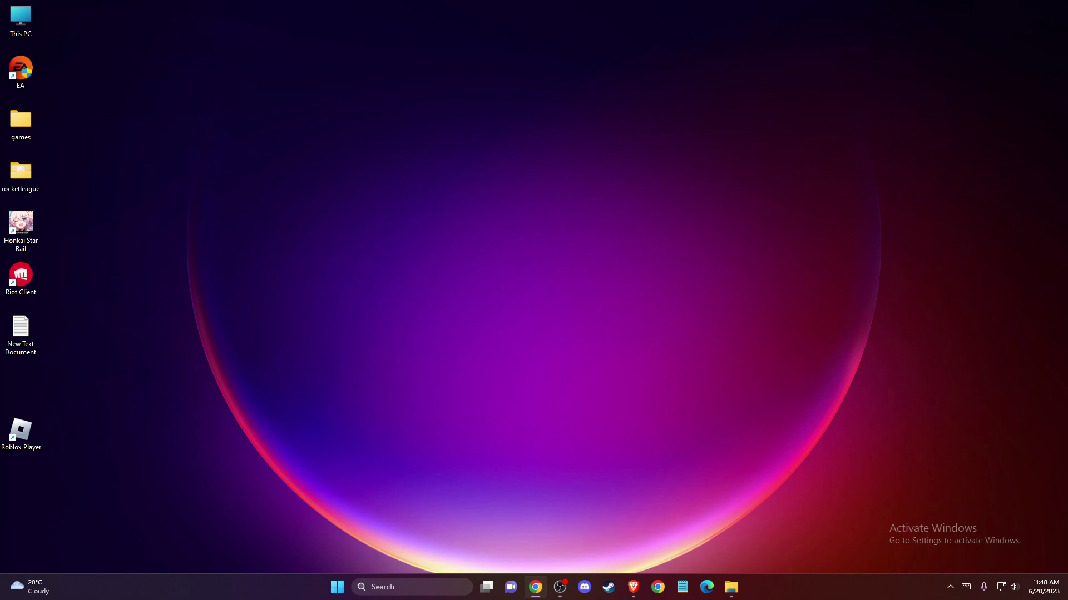
# Open the temporary files folder by running %temp% from the Windows Run dialog
pyautogui.click(412, 587)
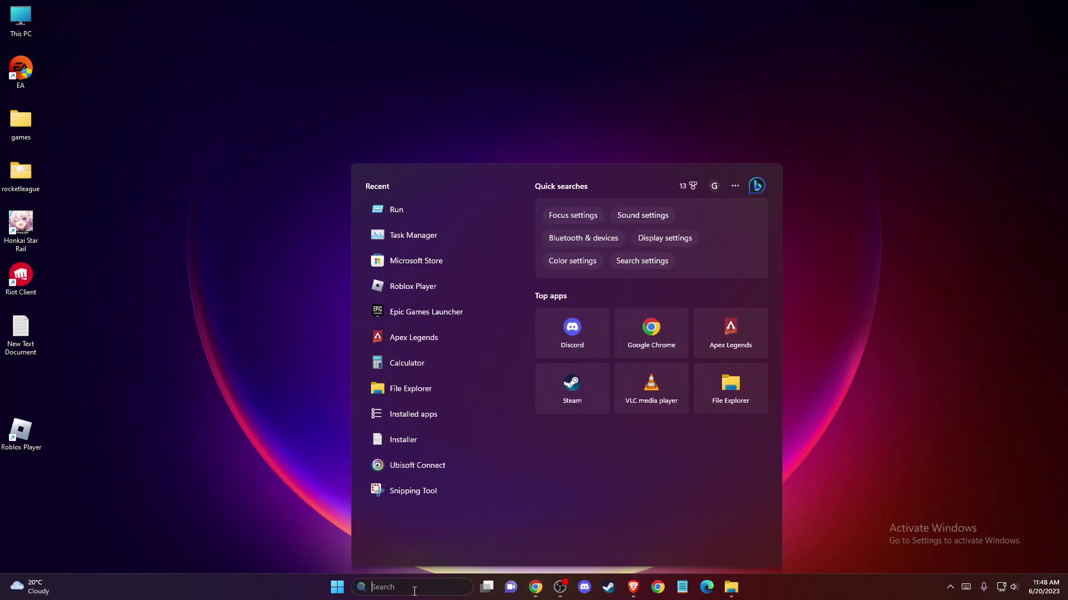
pyautogui.click(396, 210)
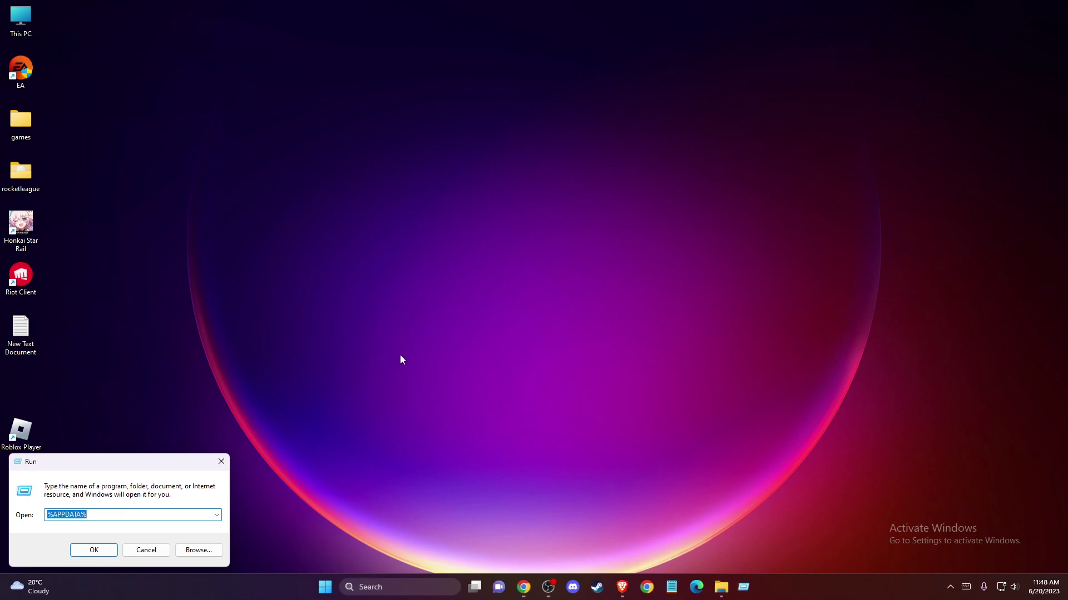
pyautogui.click(72, 515)
pyautogui.moveTo(80, 515); pyautogui.dragTo(55, 516)
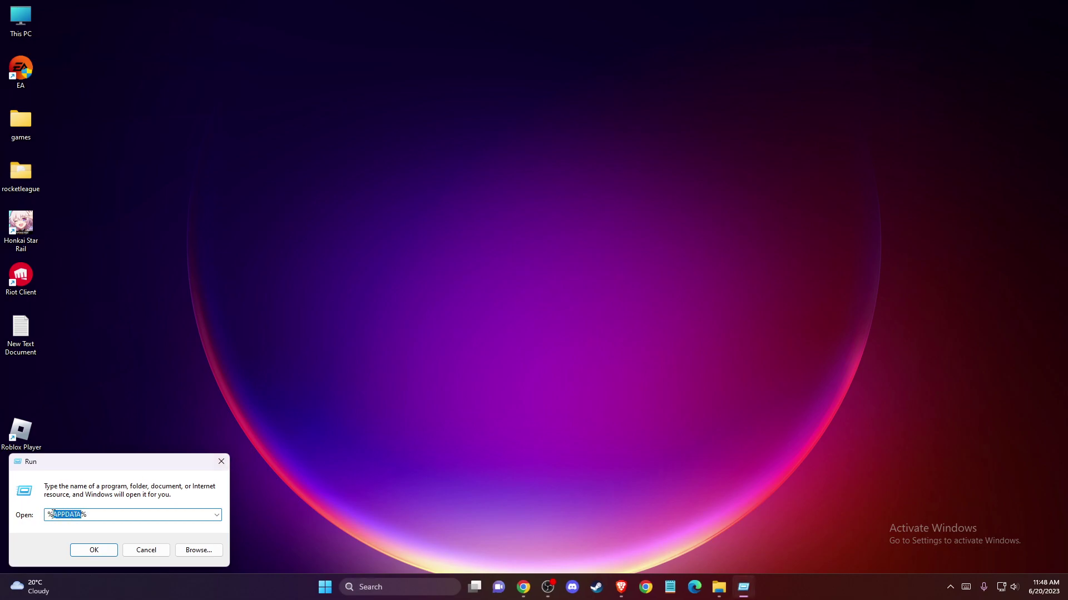
pyautogui.write('temp%')
pyautogui.press('Return')
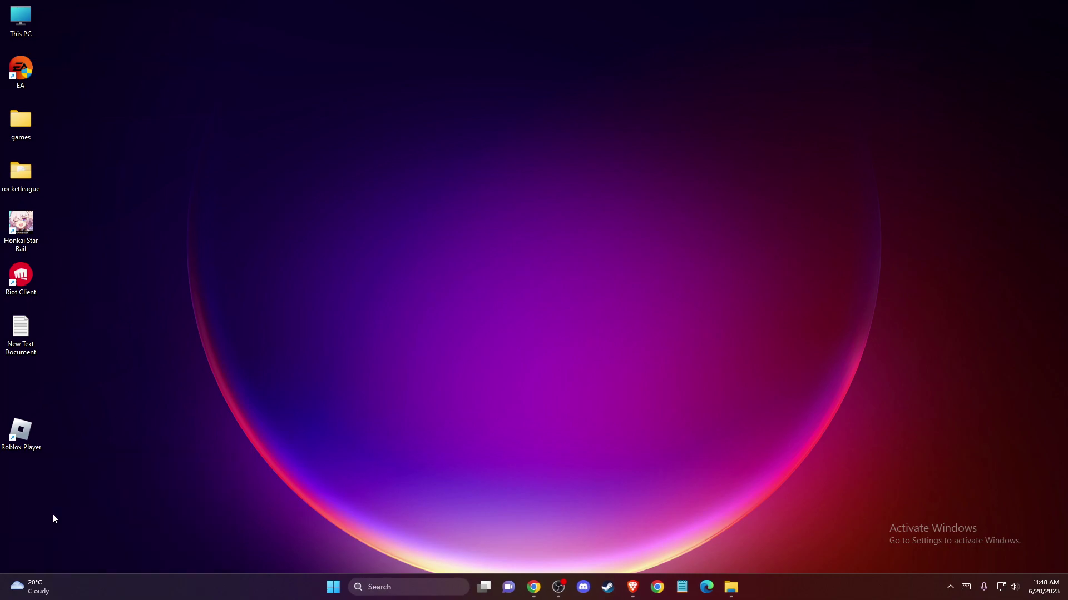
# Find the Roblox folder inside Temp and delete it
pyautogui.click(546, 291)
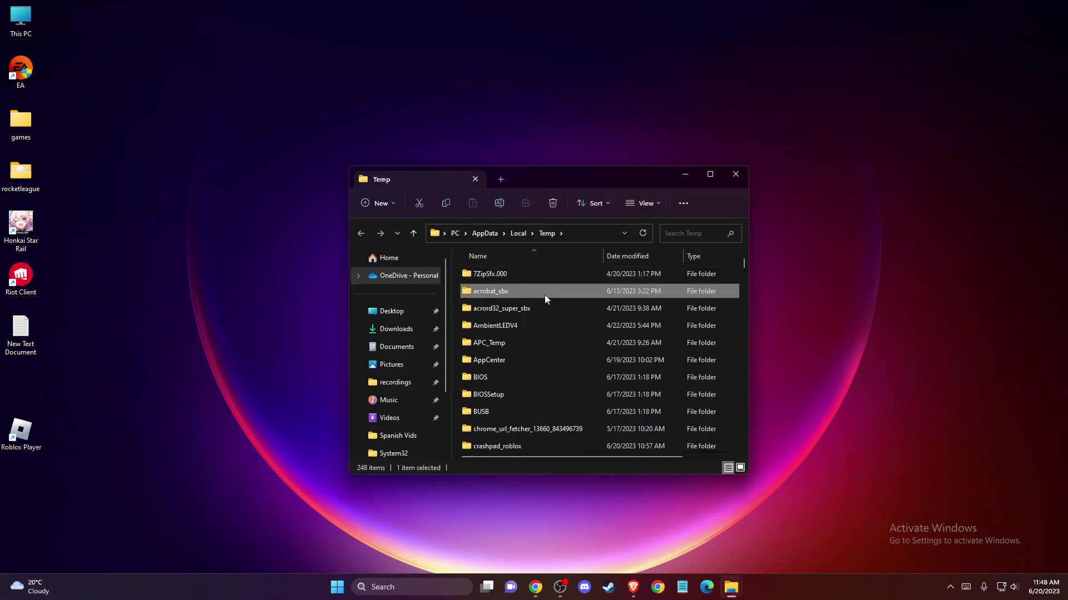
pyautogui.press('r')
pyautogui.press('r')
pyautogui.press('r')
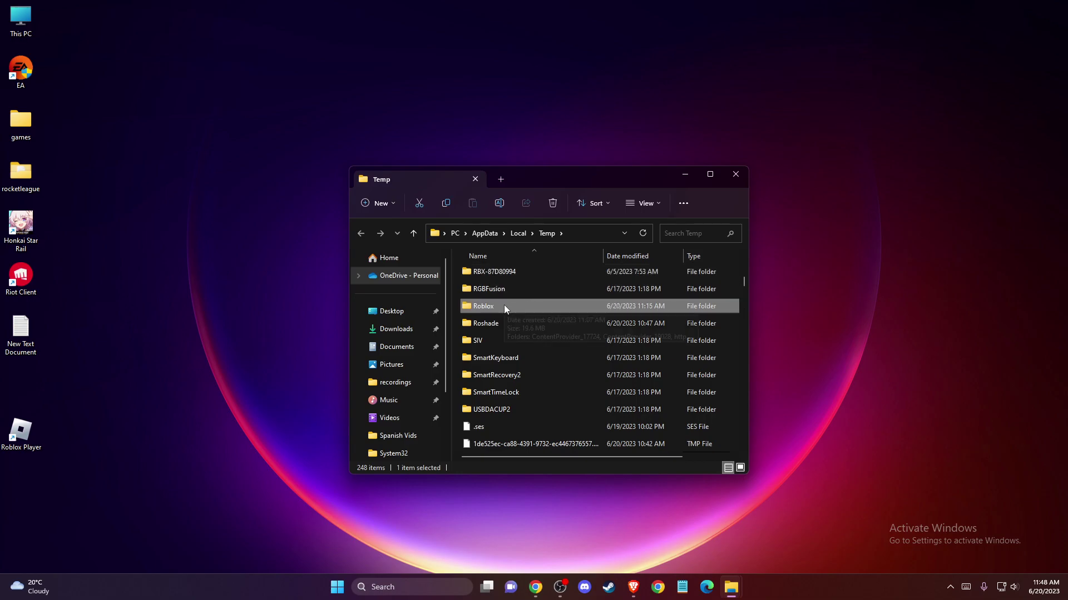
pyautogui.rightClick(503, 305)
pyautogui.click(585, 319)
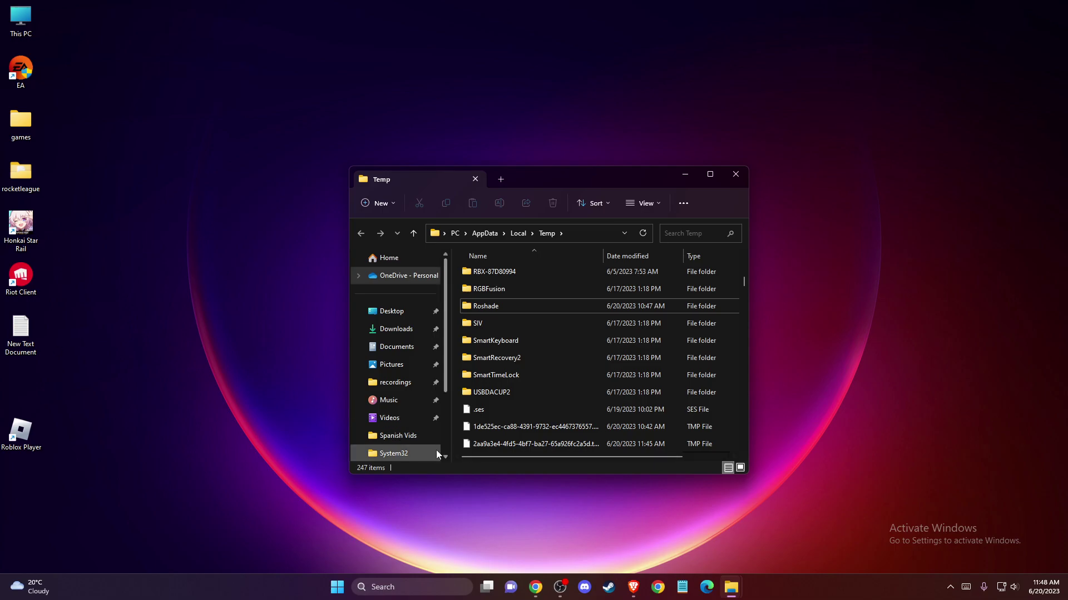
# Switch to the Roblox home page in Brave, clear its stored site data with the developer tools, and minimize the browser
pyautogui.click(632, 587)
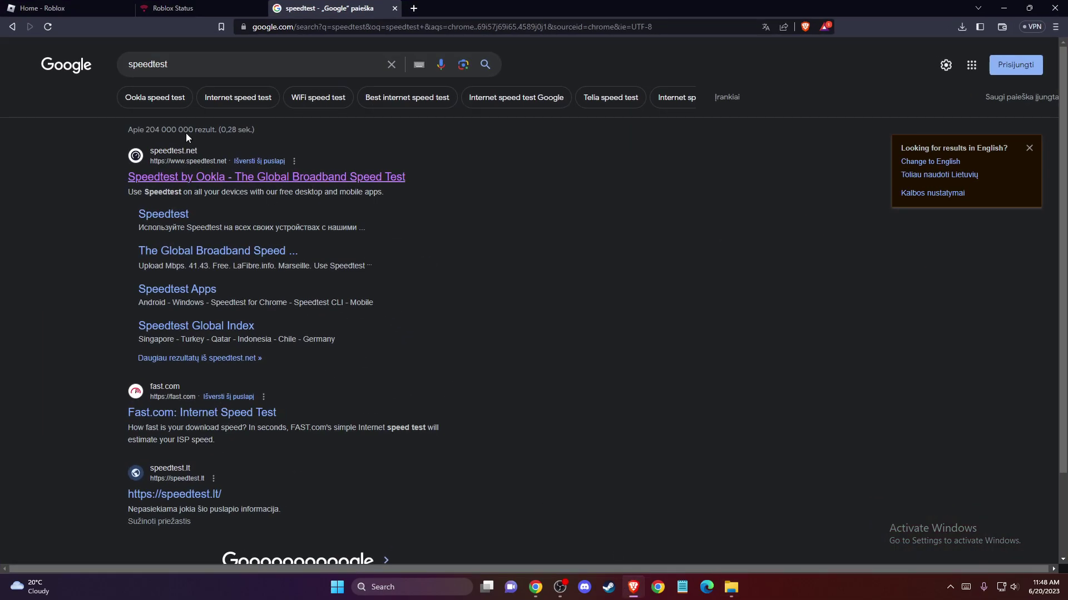
pyautogui.hotkey('ctrl', '1')
pyautogui.rightClick(820, 223)
pyautogui.click(853, 382)
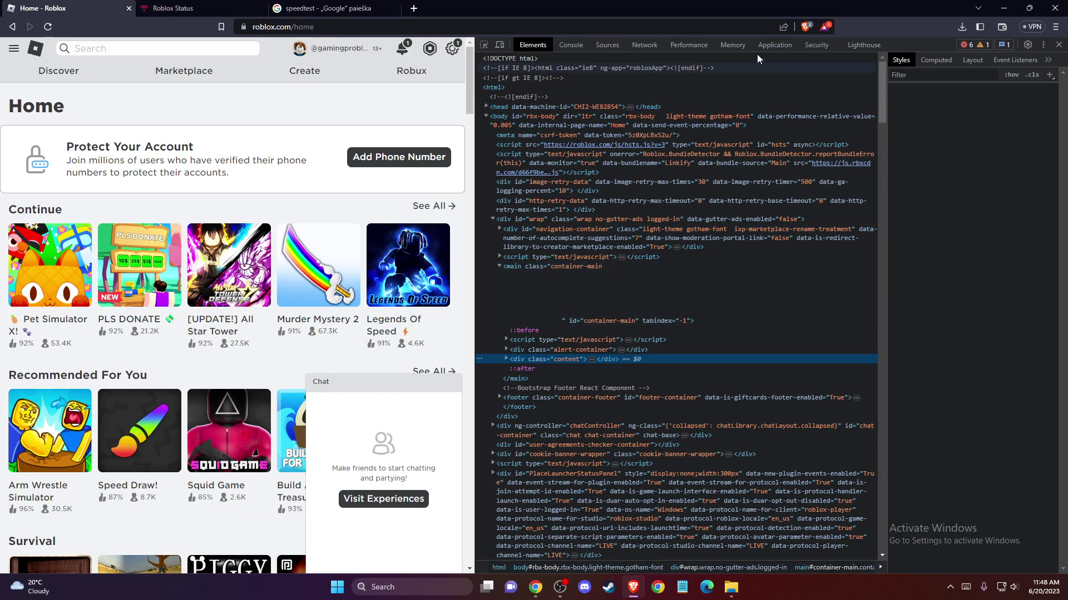
pyautogui.click(773, 45)
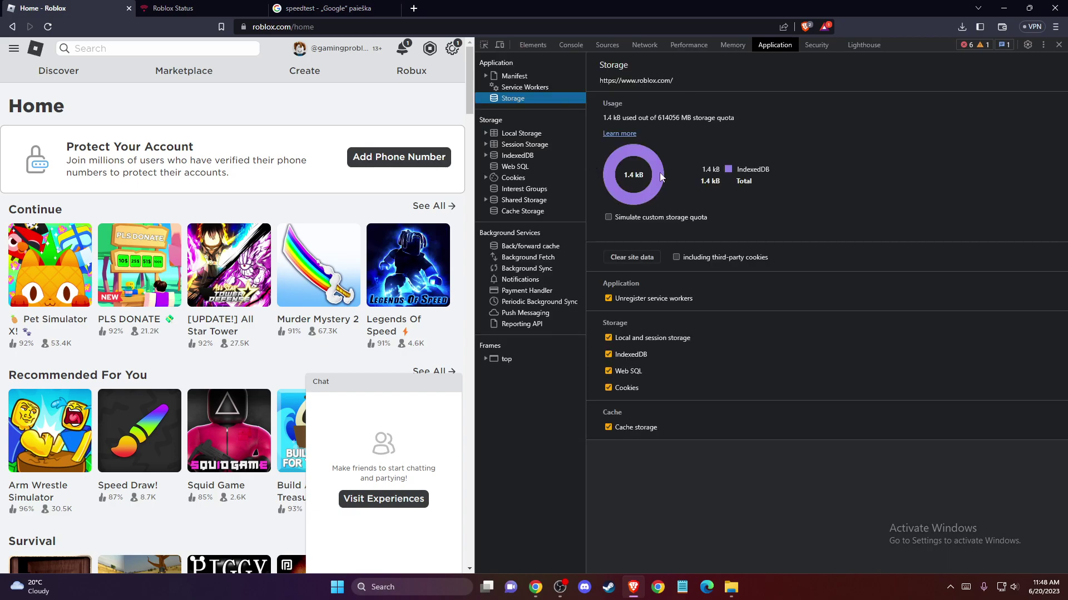
pyautogui.click(629, 257)
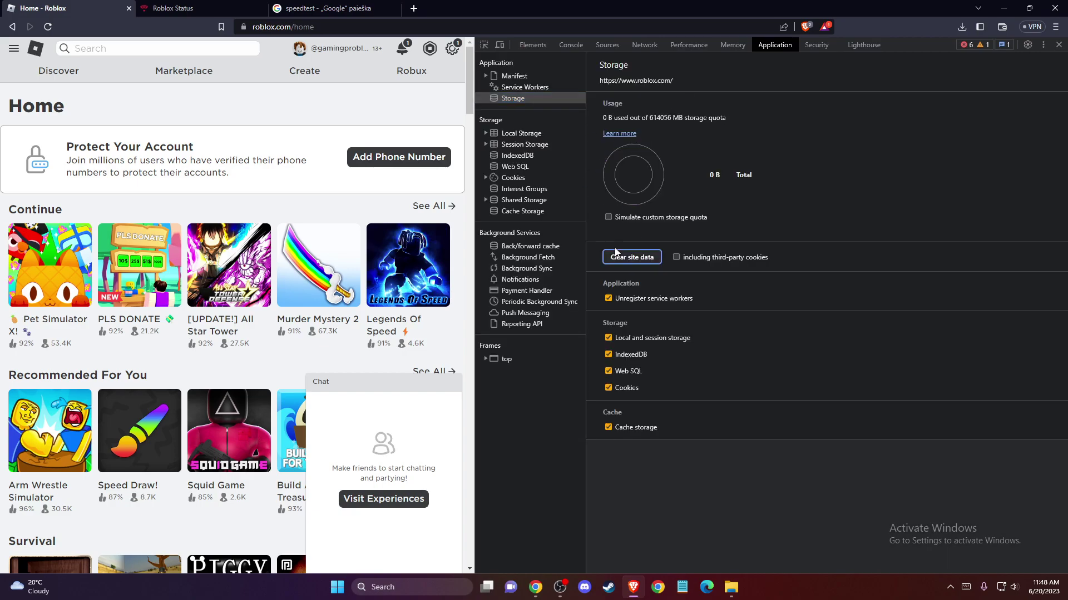
pyautogui.click(1004, 13)
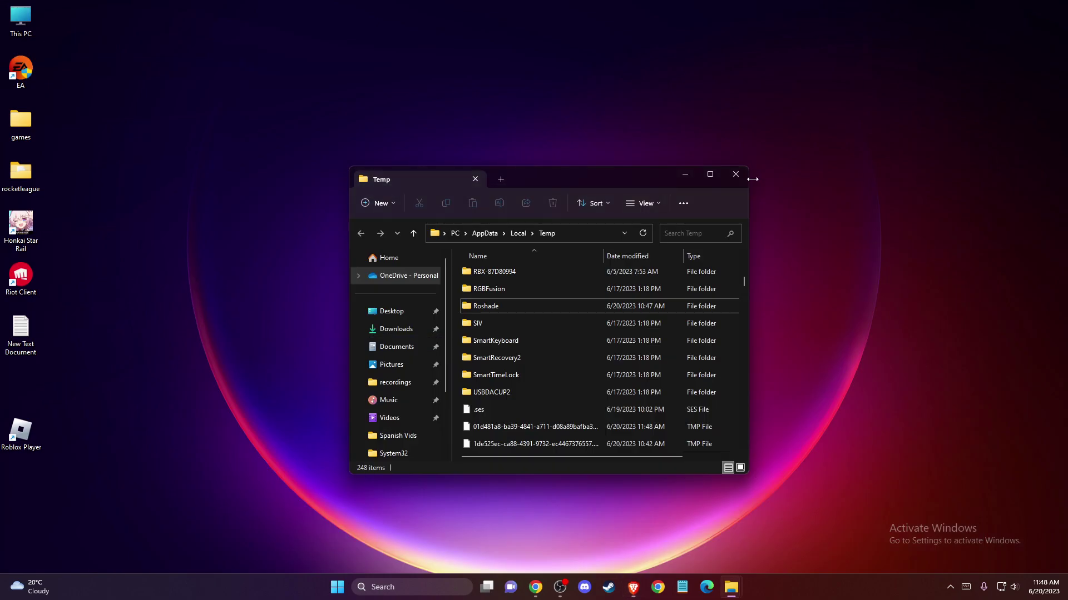
# Open the Installed apps settings through a Windows search for "installed"
pyautogui.click(392, 586)
pyautogui.write('iinstalle')
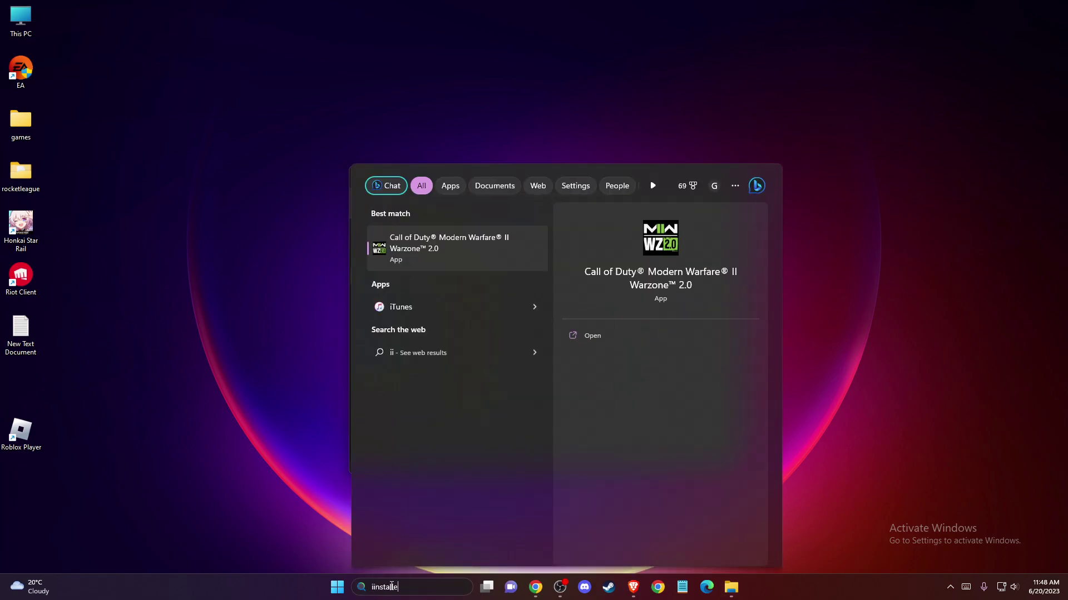
pyautogui.write('d')
pyautogui.press('BackSpace')
pyautogui.press('BackSpace')
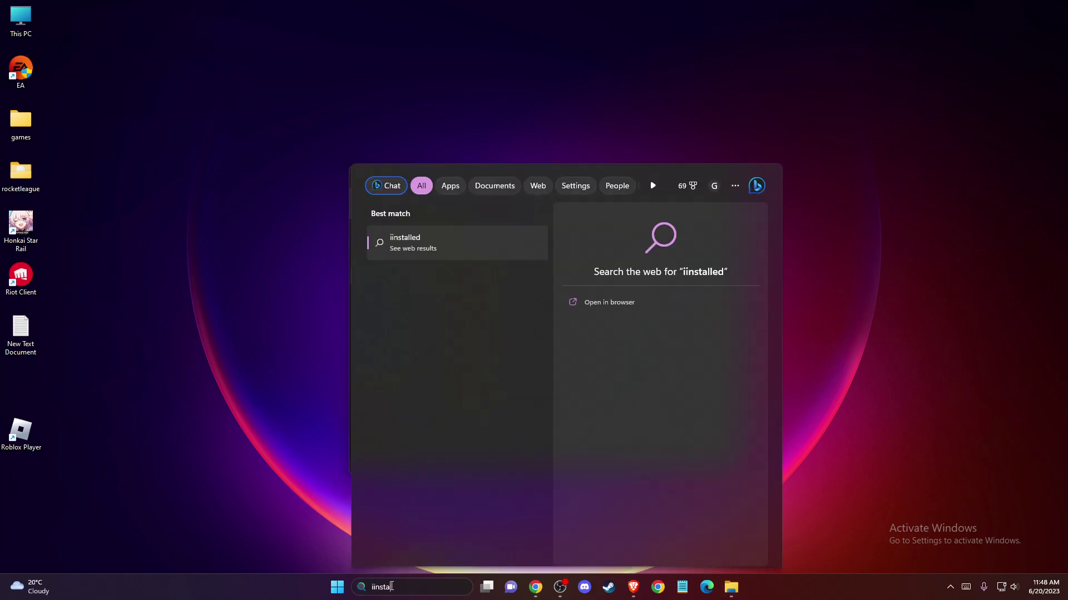
pyautogui.press('BackSpace')
pyautogui.press('BackSpace')
pyautogui.press('BackSpace')
pyautogui.press('BackSpace')
pyautogui.press('BackSpace')
pyautogui.press('BackSpace')
pyautogui.press('BackSpace')
pyautogui.write('installe')
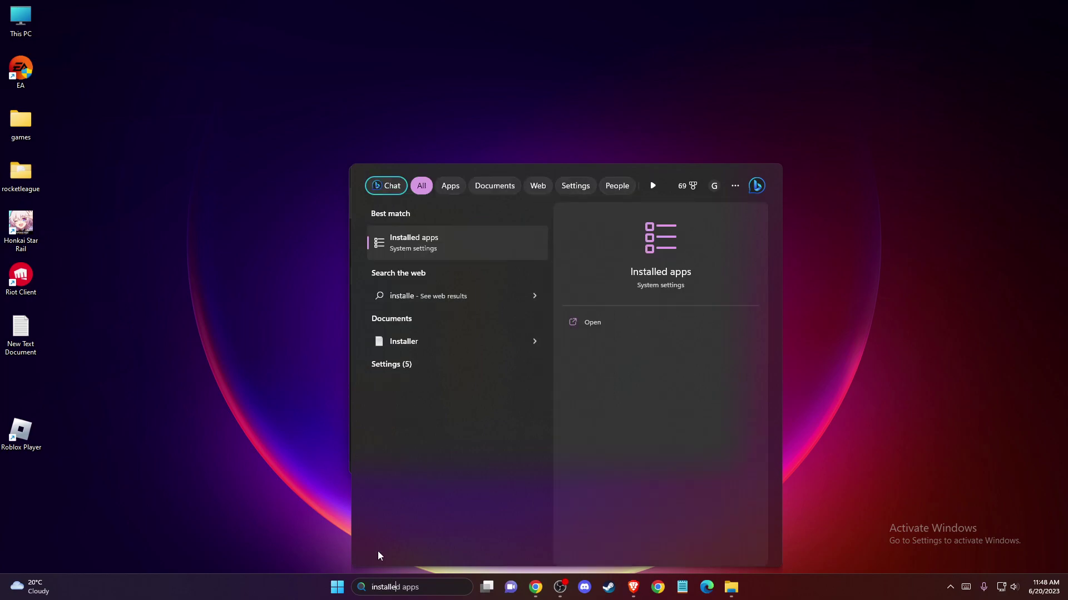
pyautogui.click(424, 255)
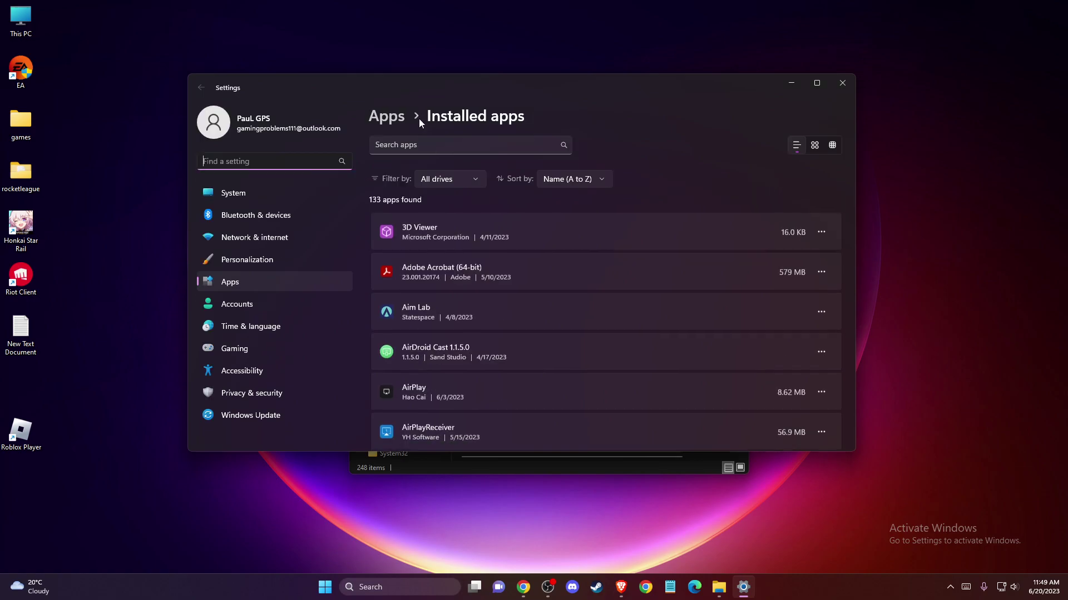
# Filter the installed apps by "roblox" and show the uninstall option for Roblox Player for PC, leaving it unselected
pyautogui.click(420, 143)
pyautogui.write('roblox')
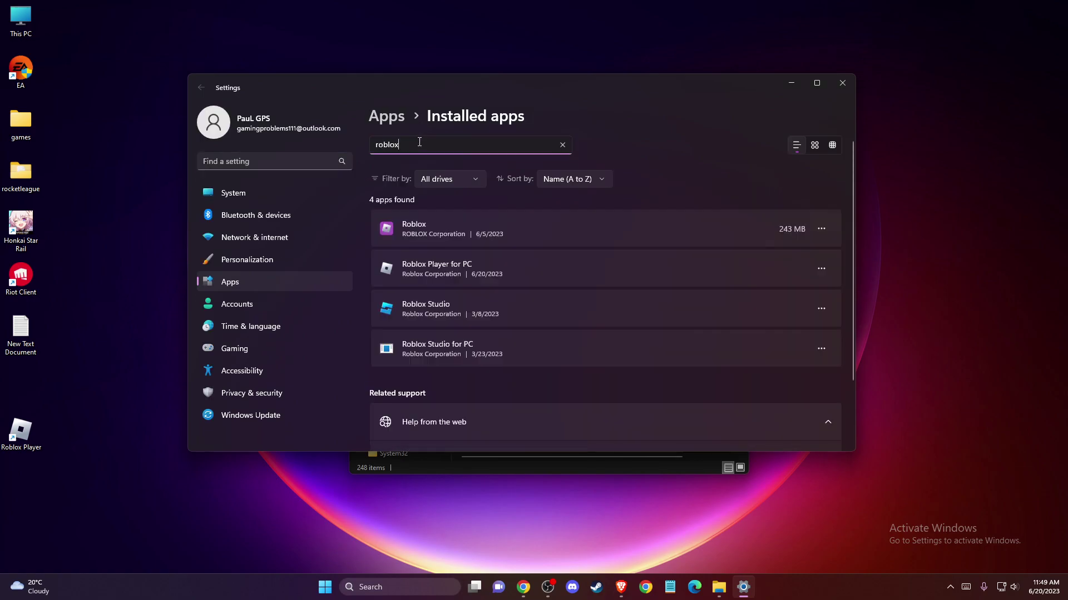
pyautogui.click(821, 271)
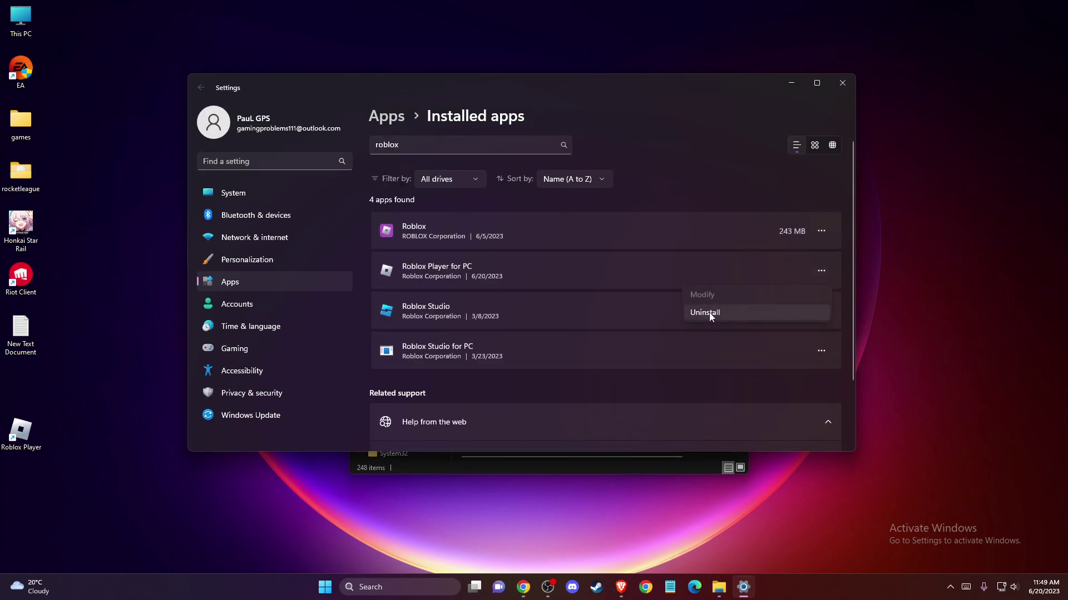
pyautogui.click(867, 295)
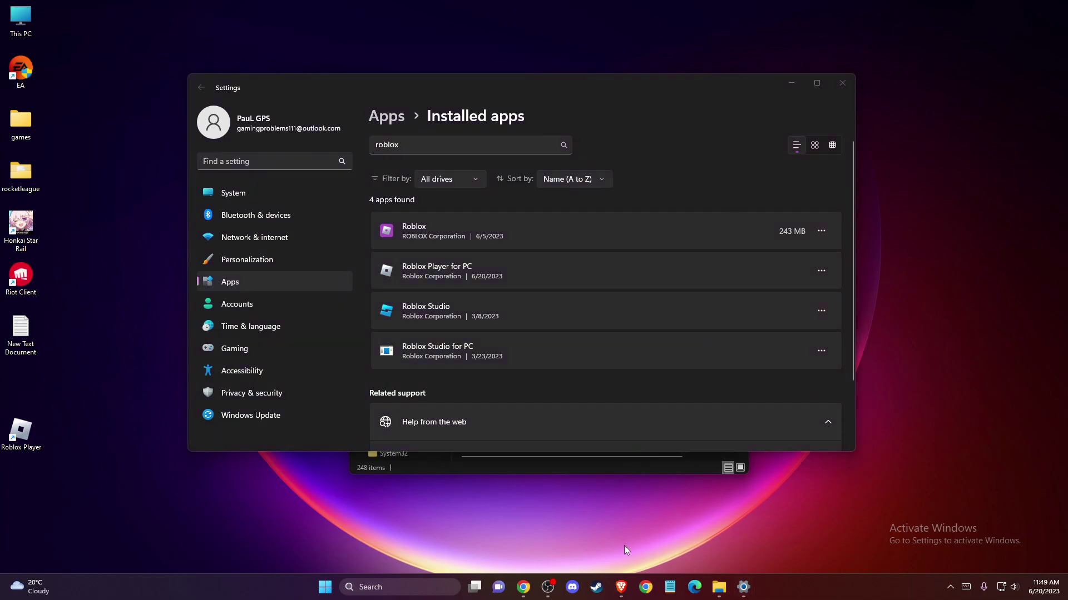
# Switch to the Roblox home page in Brave and close its developer tools
pyautogui.click(621, 587)
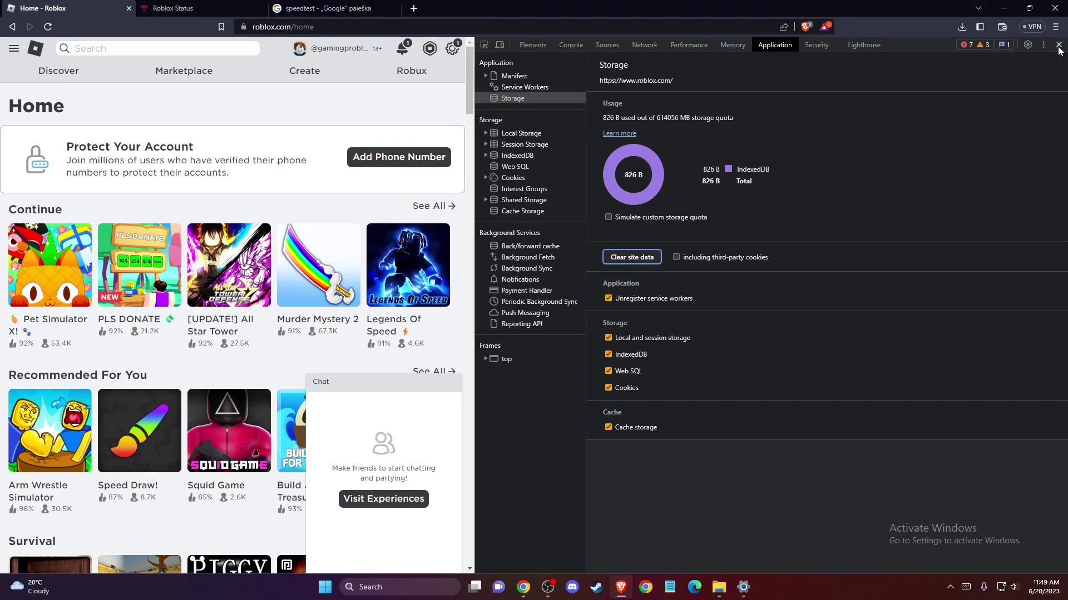
pyautogui.press('F12')
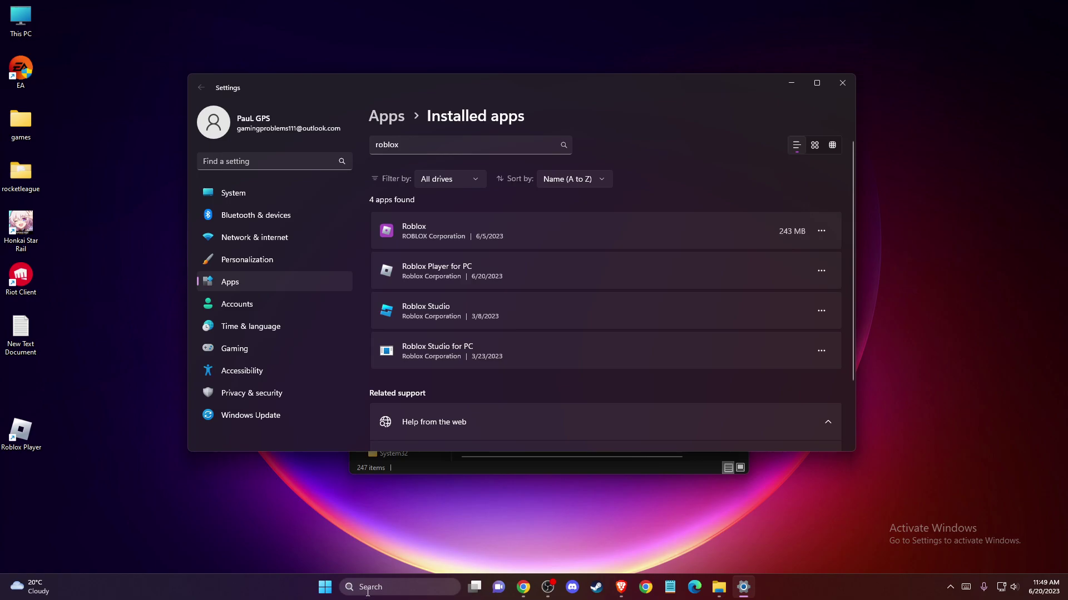
# Search for "roblox" in the Microsoft Store, minimize the store, and close the Settings window
pyautogui.click(370, 588)
pyautogui.write('mic')
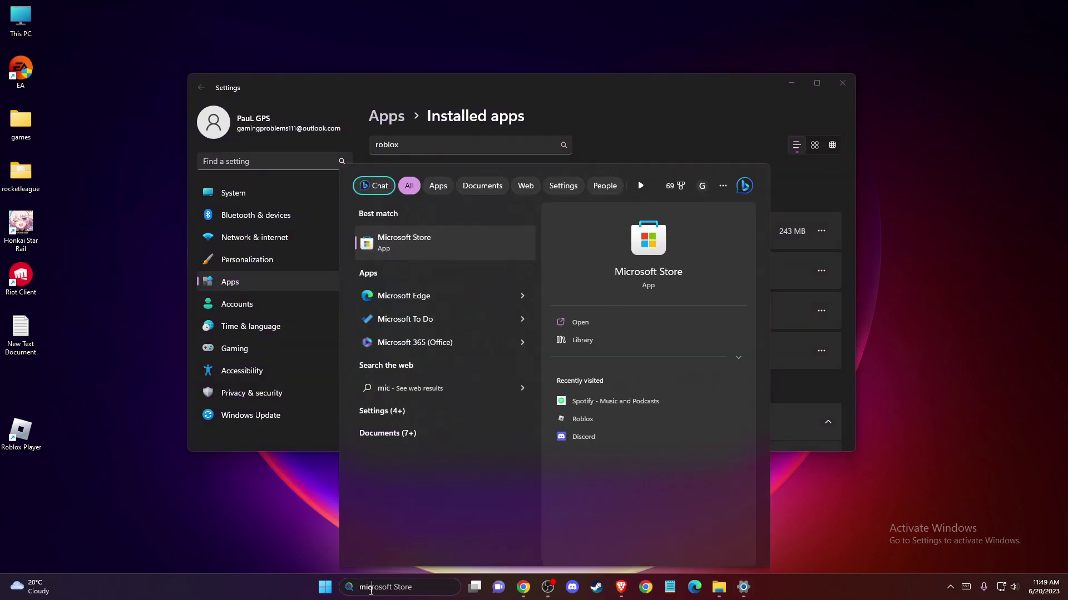
pyautogui.press('Return')
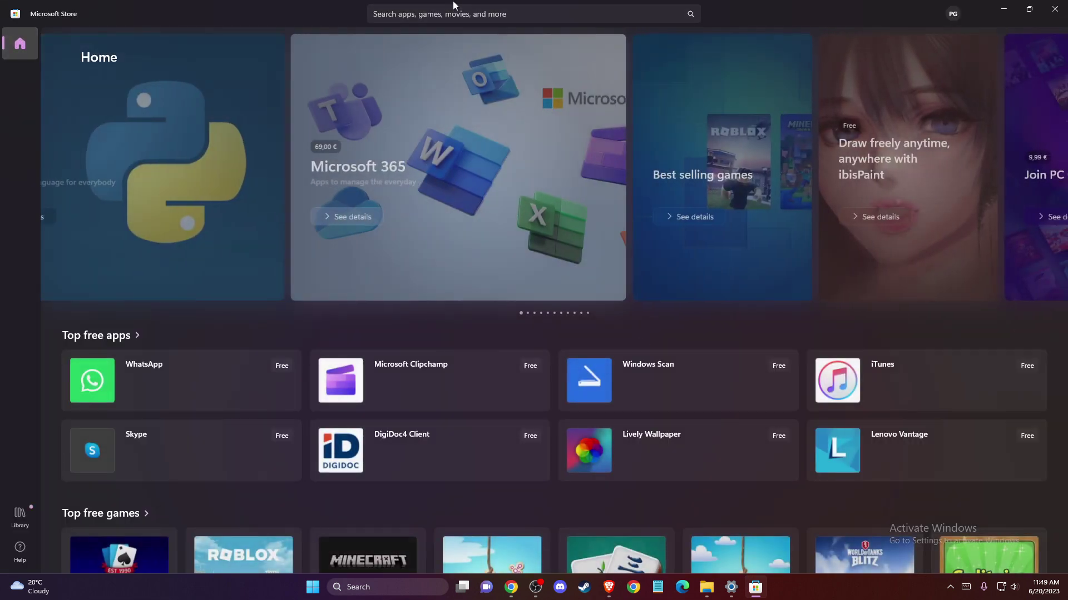
pyautogui.click(449, 13)
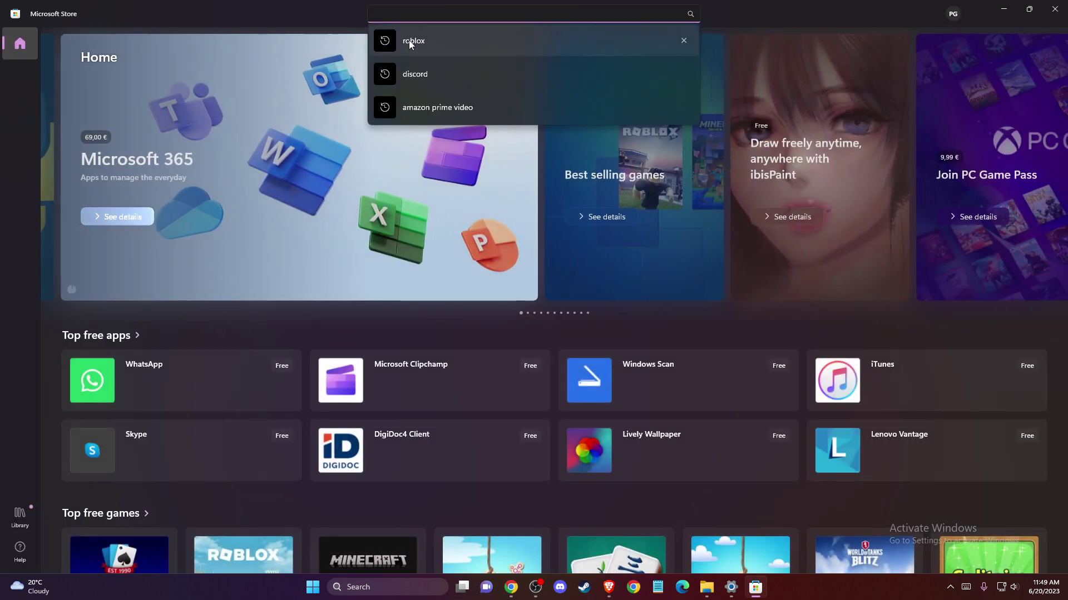
pyautogui.click(412, 41)
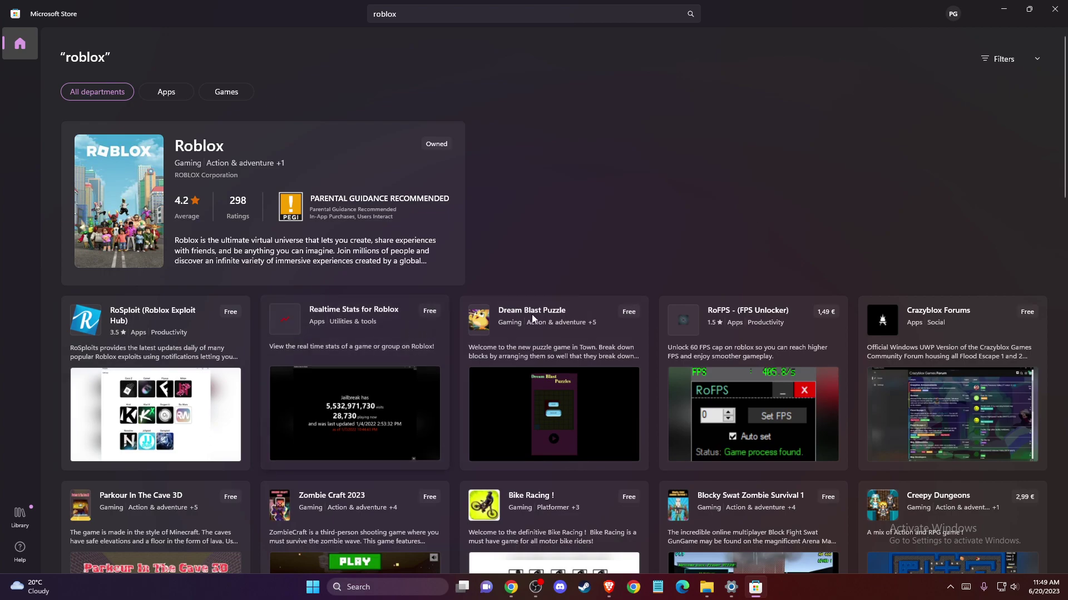
pyautogui.click(1004, 9)
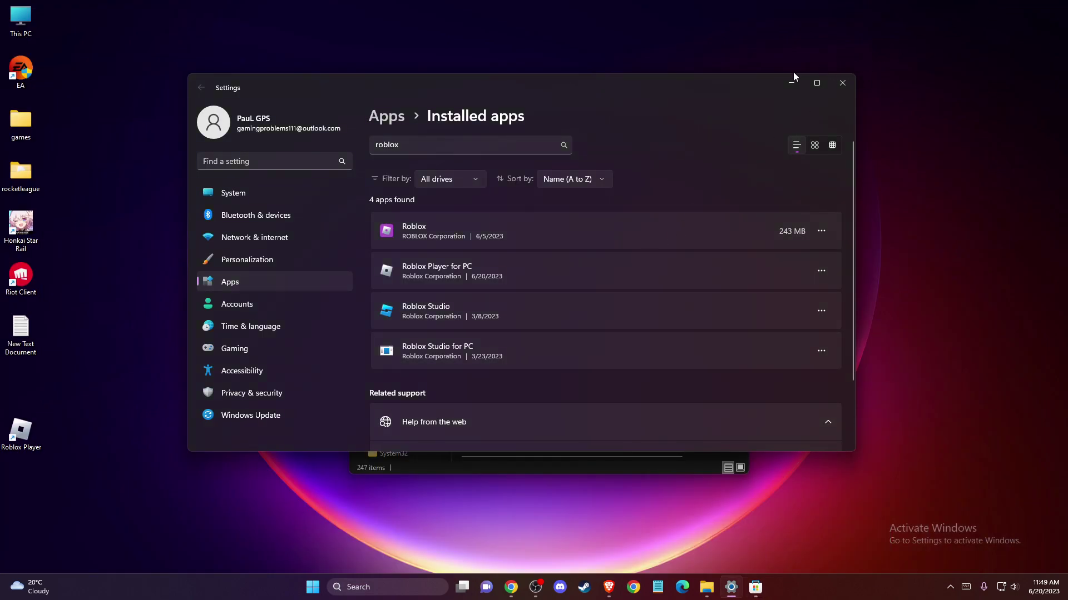
pyautogui.click(840, 83)
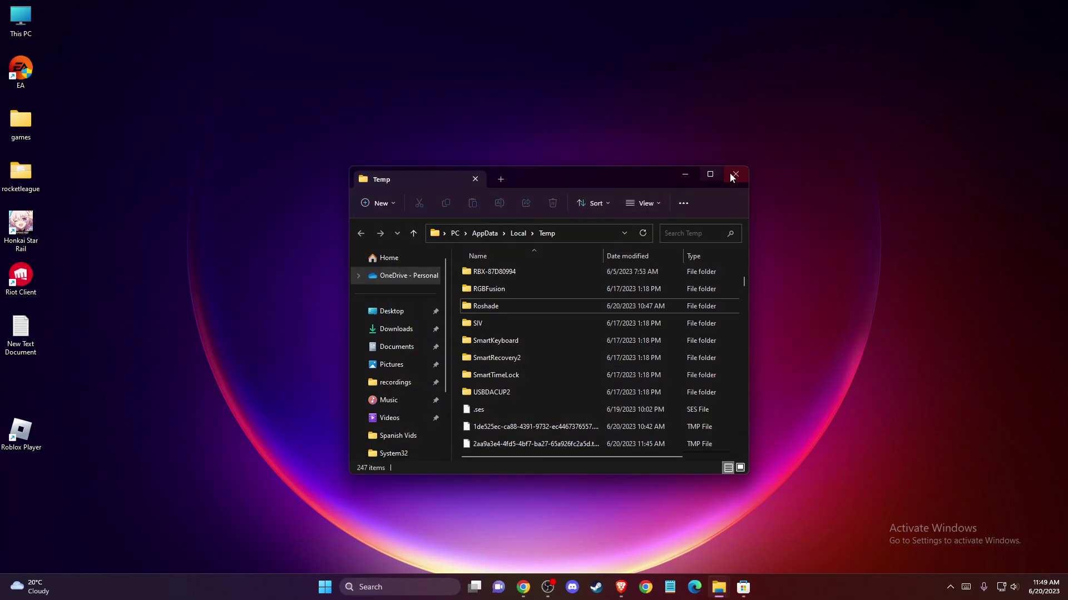